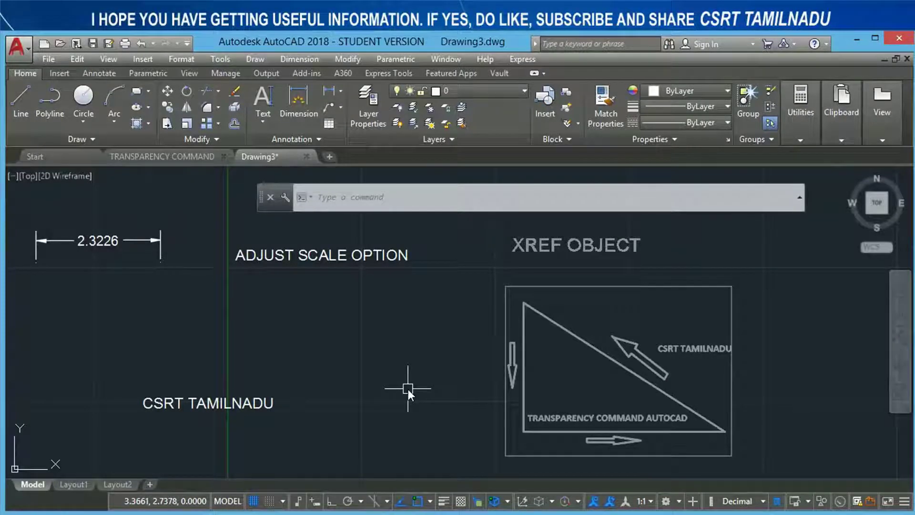
- Briefly select and clear the ADJUST SCALE OPTION text, leaving the annotation scale list showing 1:1
{"action": "left_click", "coordinate": [652, 500]}
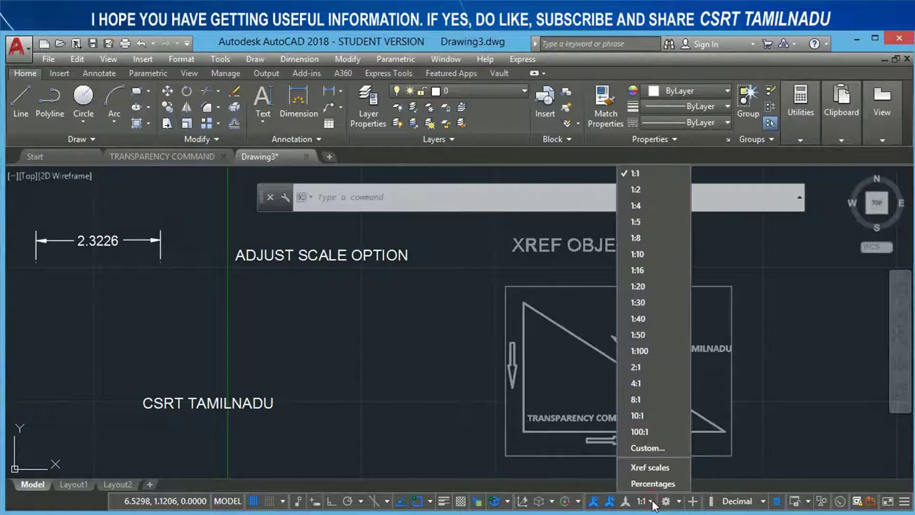
{"action": "left_click", "coordinate": [408, 370]}
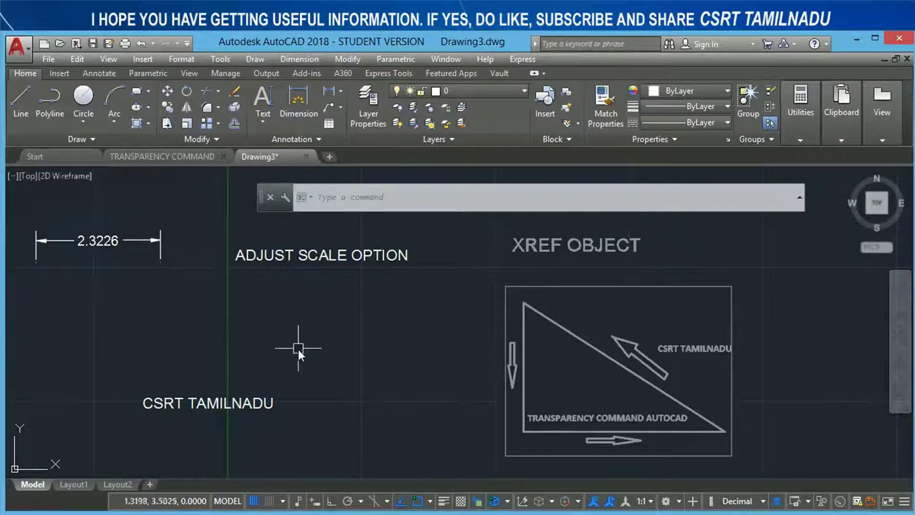
{"action": "left_click", "coordinate": [297, 258]}
{"action": "key", "text": "Escape"}
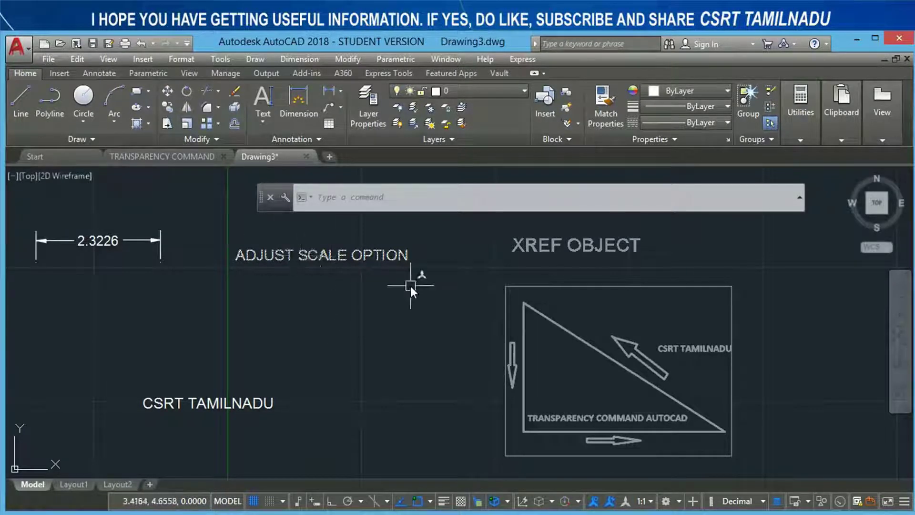
{"action": "left_click", "coordinate": [652, 501]}
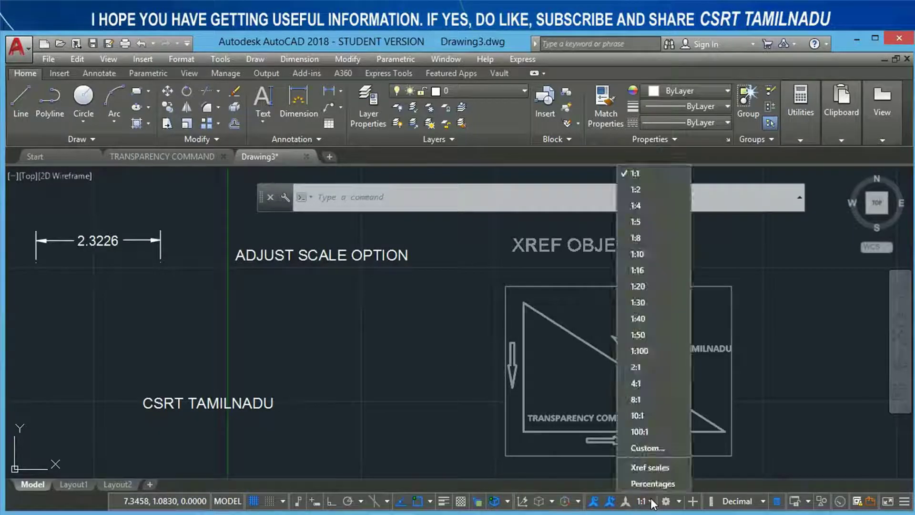
- Cycle the annotation scale through 1:2, 2:1, 1:4 and 4:1, watching the annotative objects resize
{"action": "left_click", "coordinate": [631, 175]}
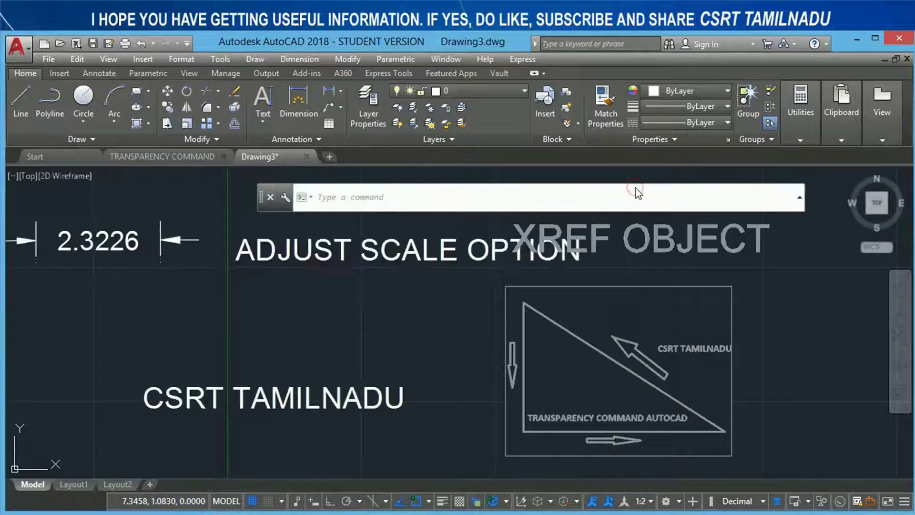
{"action": "left_click", "coordinate": [647, 501]}
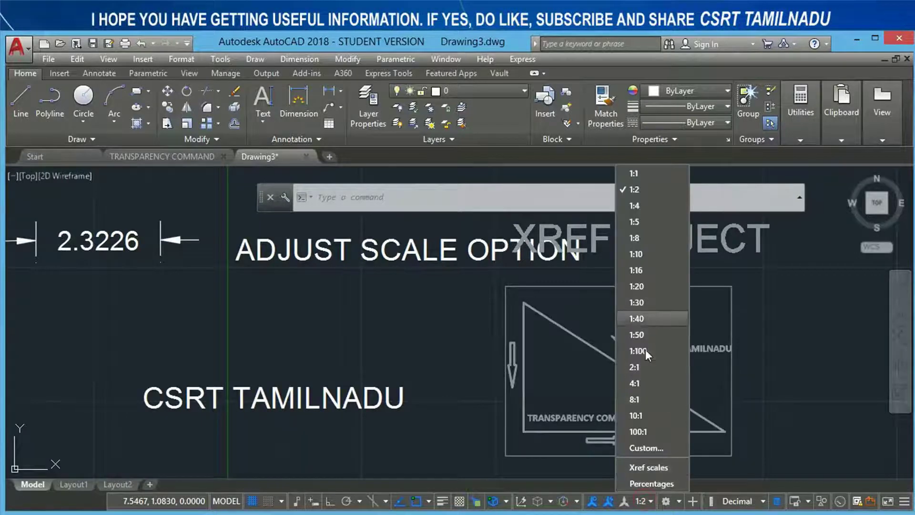
{"action": "key", "text": "Escape"}
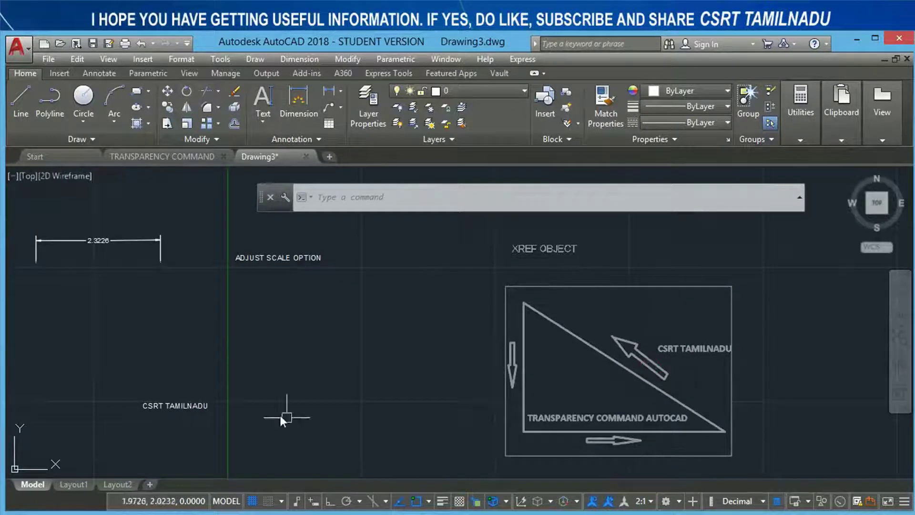
{"action": "left_click", "coordinate": [644, 501]}
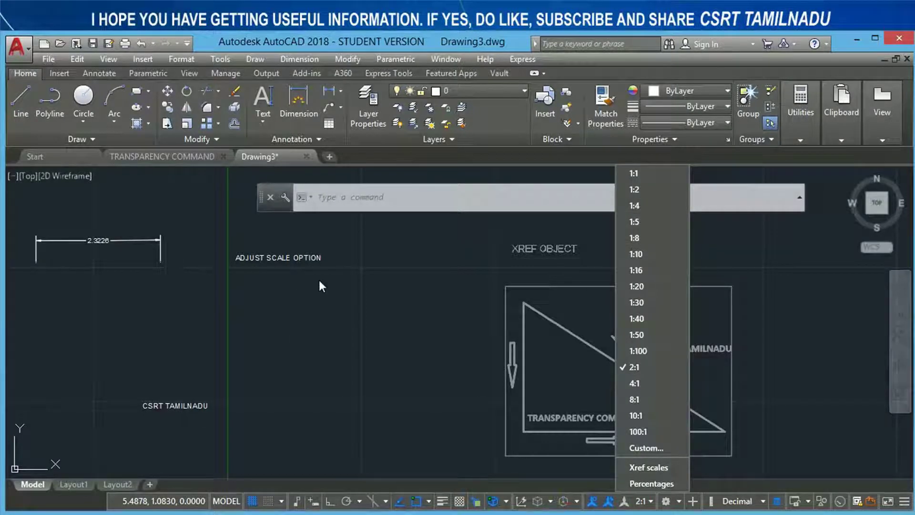
{"action": "left_click", "coordinate": [642, 206]}
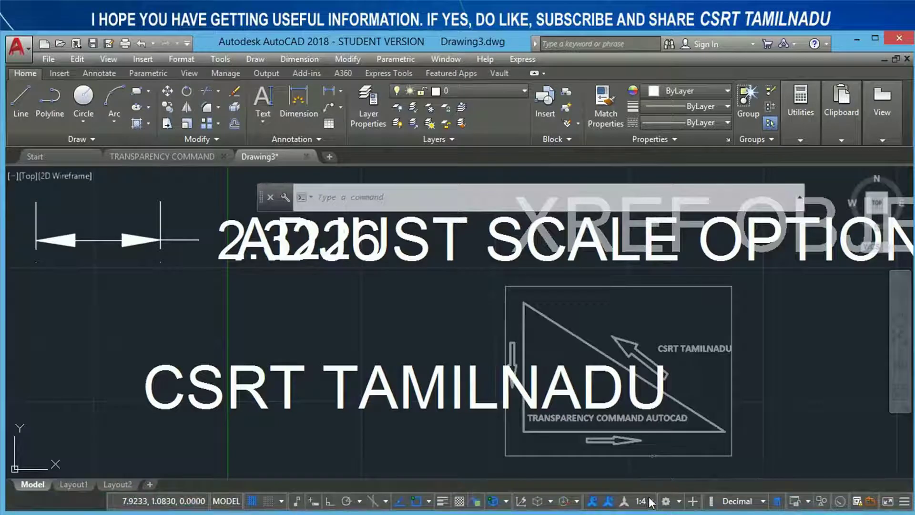
{"action": "left_click", "coordinate": [651, 502]}
{"action": "left_click", "coordinate": [642, 384]}
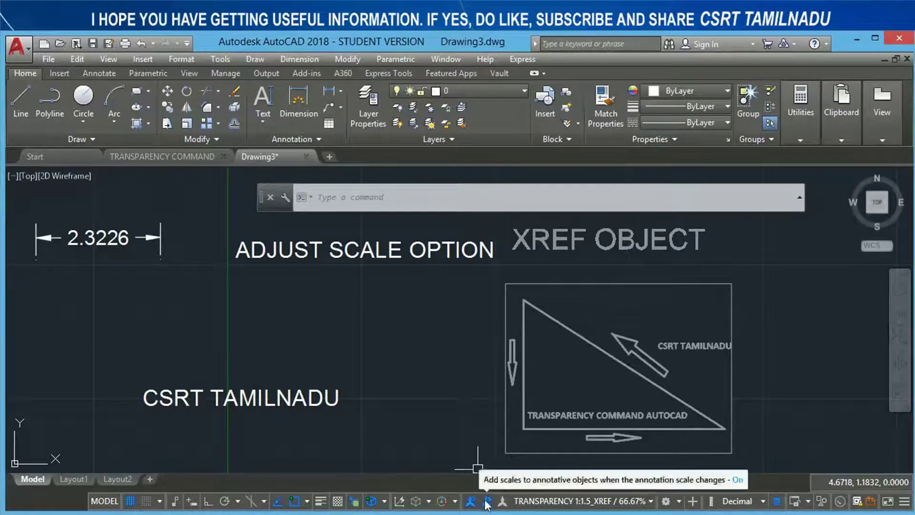
- Select the CSRT TAMILNADU text and set the annotation scale back to 1:1
{"action": "left_click", "coordinate": [345, 427]}
{"action": "left_click", "coordinate": [240, 375]}
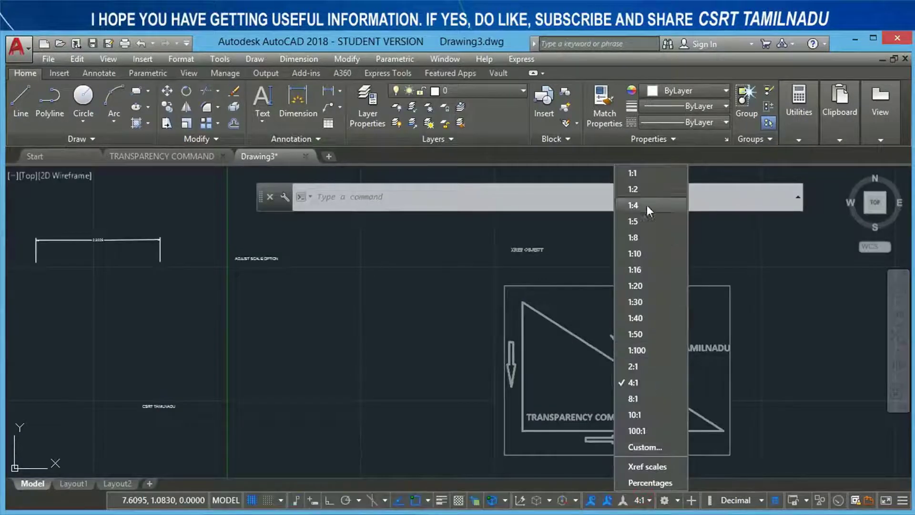
{"action": "left_click", "coordinate": [642, 173]}
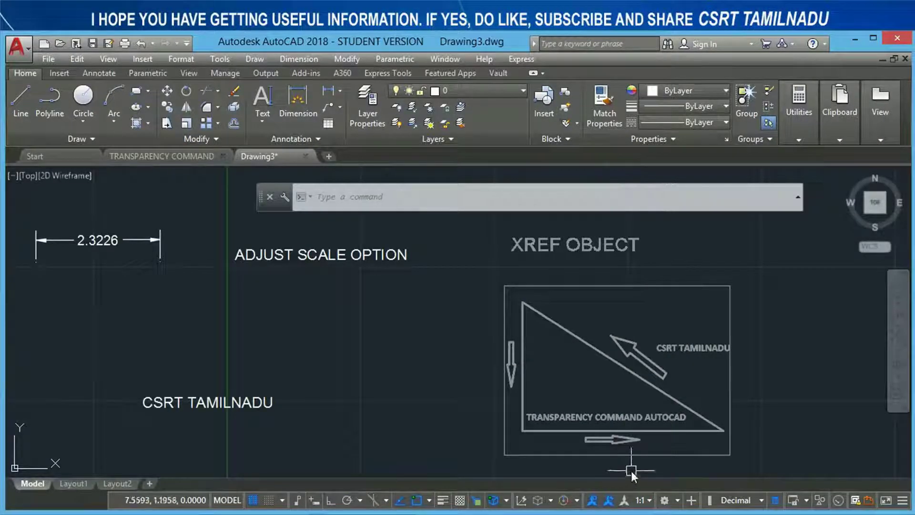
{"action": "left_click", "coordinate": [647, 505]}
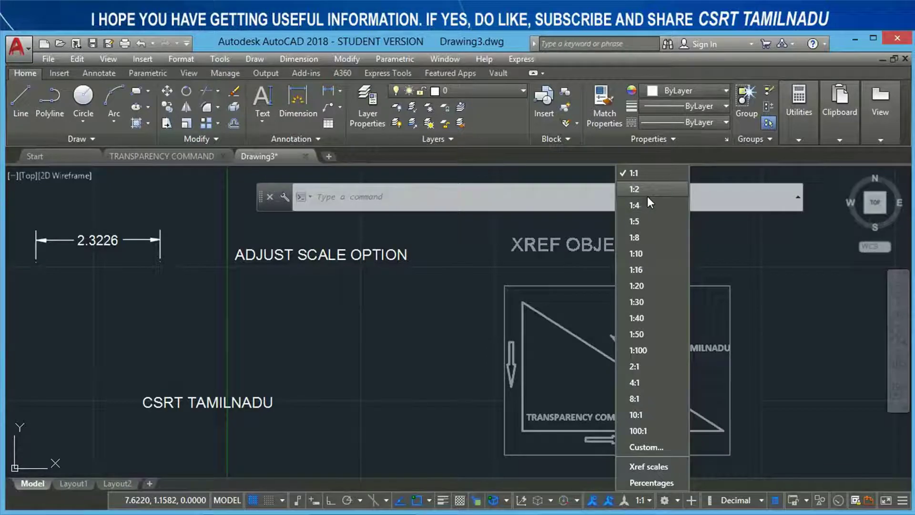
- Glance at the Edit Drawing Scales dialog, then run SCALELISTEDIT from the command line
{"action": "left_click", "coordinate": [659, 451]}
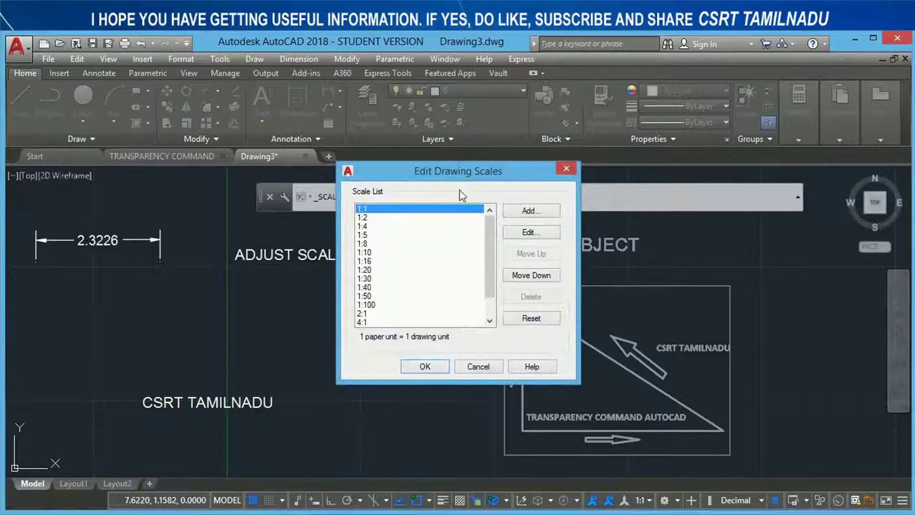
{"action": "left_click", "coordinate": [481, 367]}
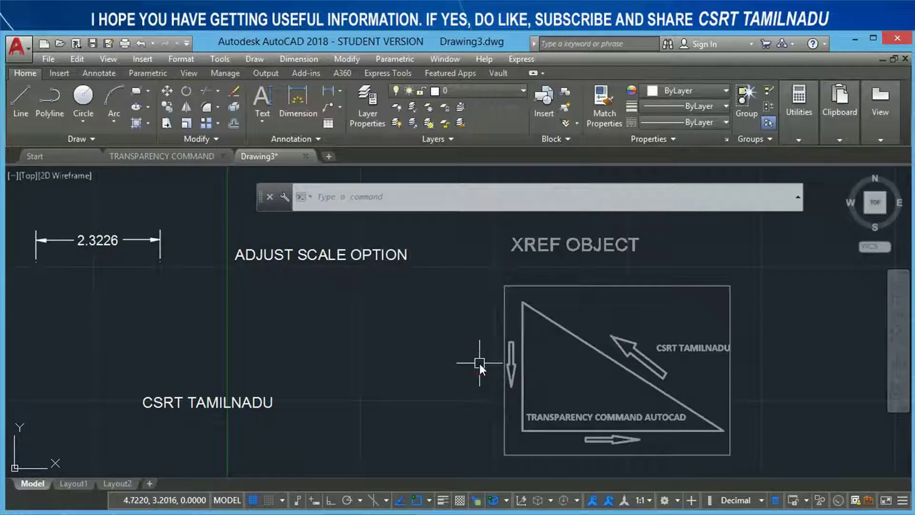
{"action": "type", "text": "s"}
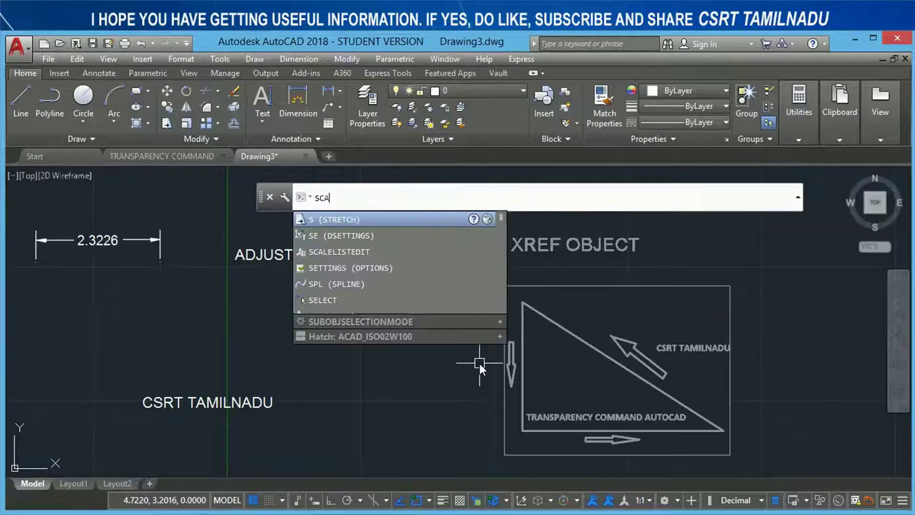
{"action": "type", "text": "LEL"}
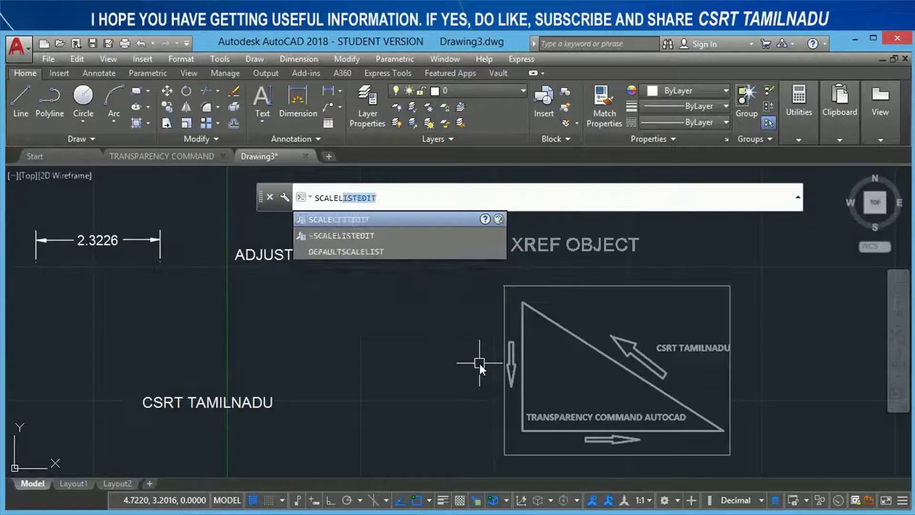
{"action": "key", "text": "Return"}
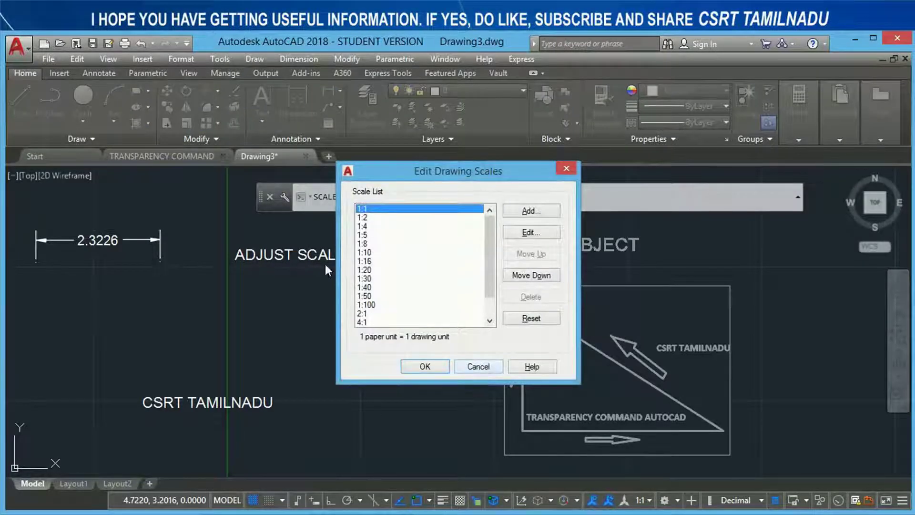
- Add scale MY SCALE 1:3 with 1 paper unit equal to 3 drawing units and confirm
{"action": "left_click", "coordinate": [540, 220]}
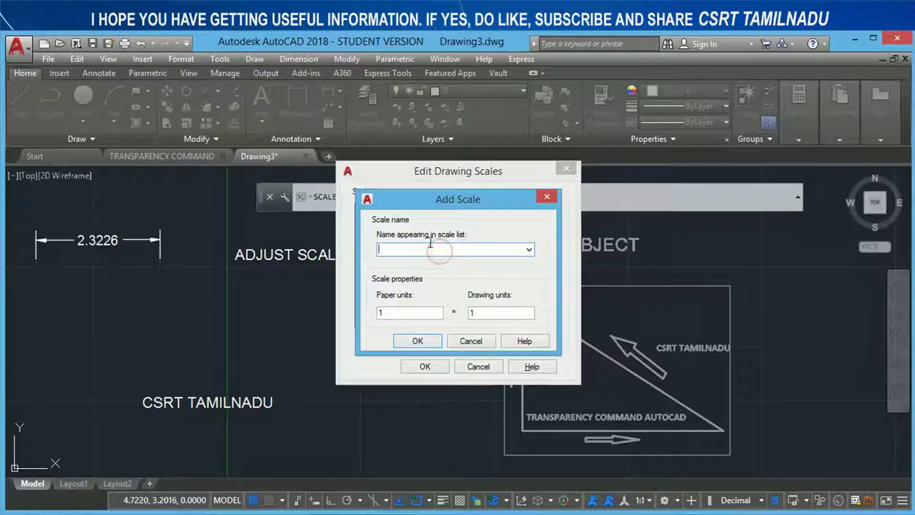
{"action": "type", "text": "MY SCALE 1:3"}
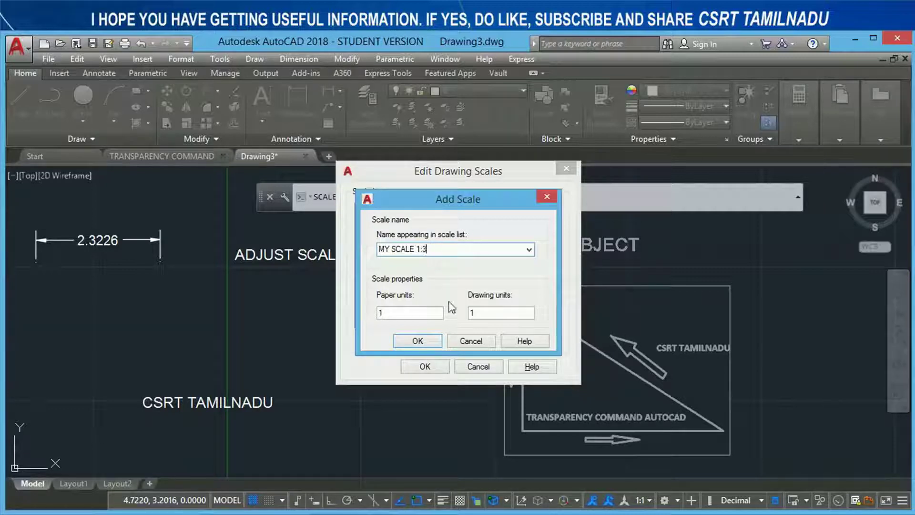
{"action": "left_click", "coordinate": [484, 315]}
{"action": "type", "text": "3"}
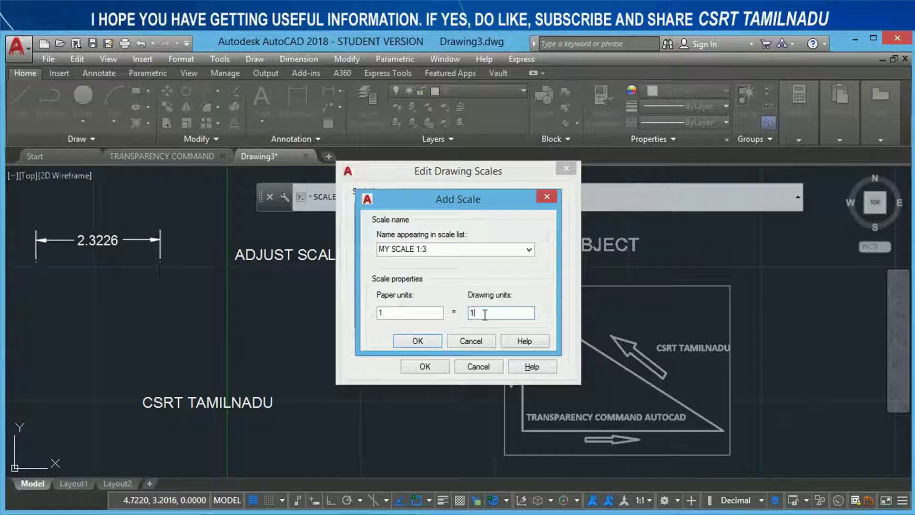
{"action": "left_click", "coordinate": [422, 340]}
{"action": "left_click", "coordinate": [423, 366]}
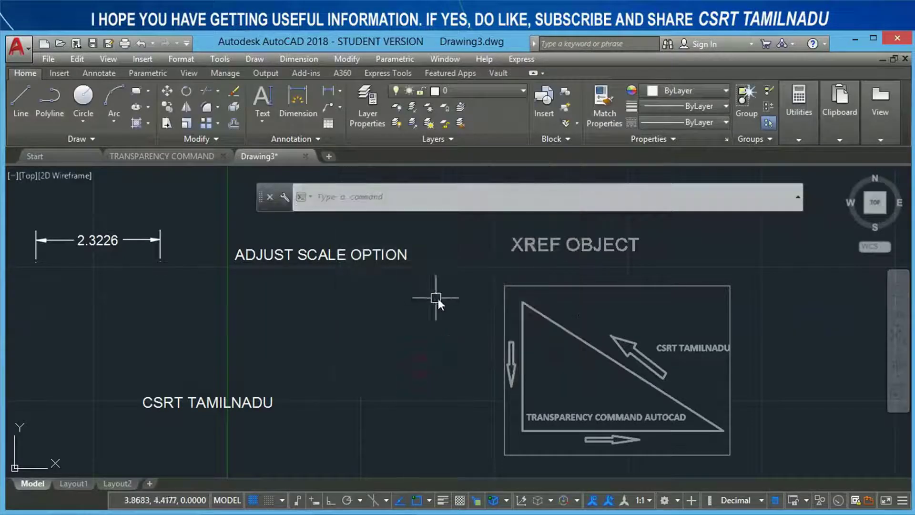
- Make MY SCALE 1:3 the current annotation scale, then scroll the list to its Custom entry
{"action": "left_click", "coordinate": [648, 500]}
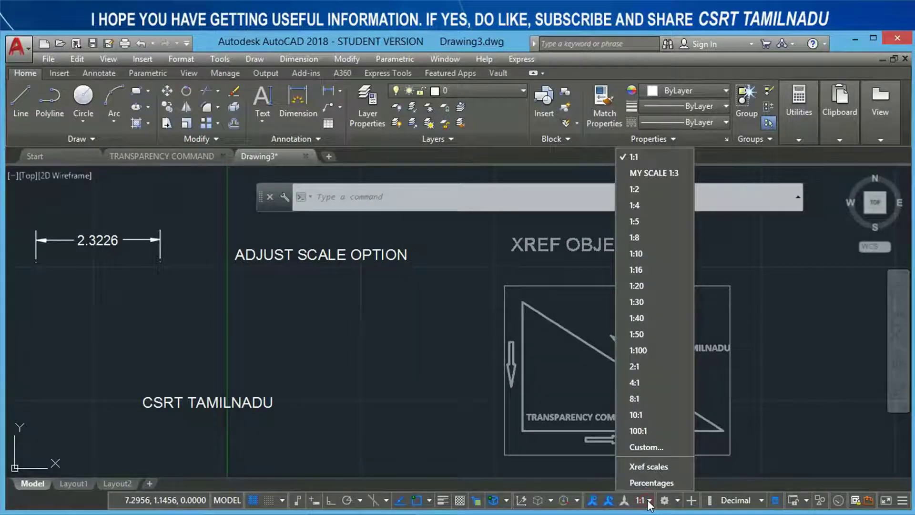
{"action": "left_click", "coordinate": [653, 177]}
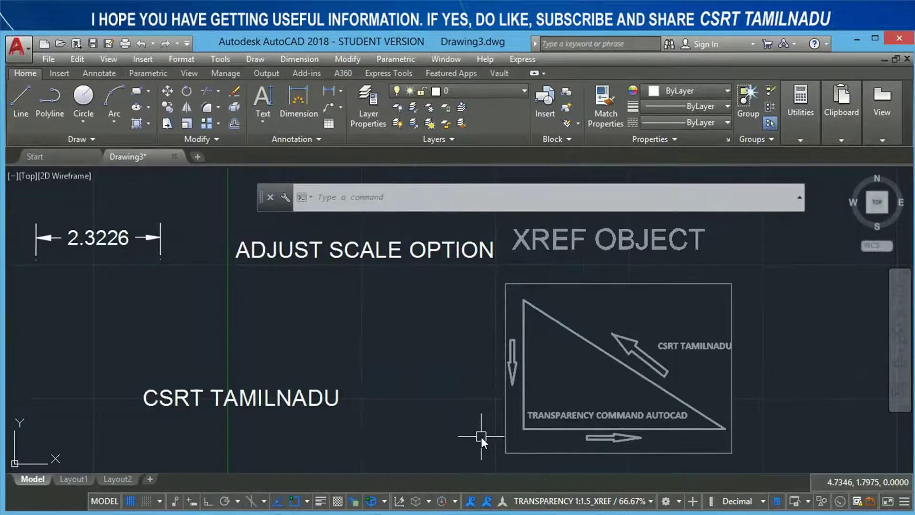
{"action": "left_click", "coordinate": [580, 500]}
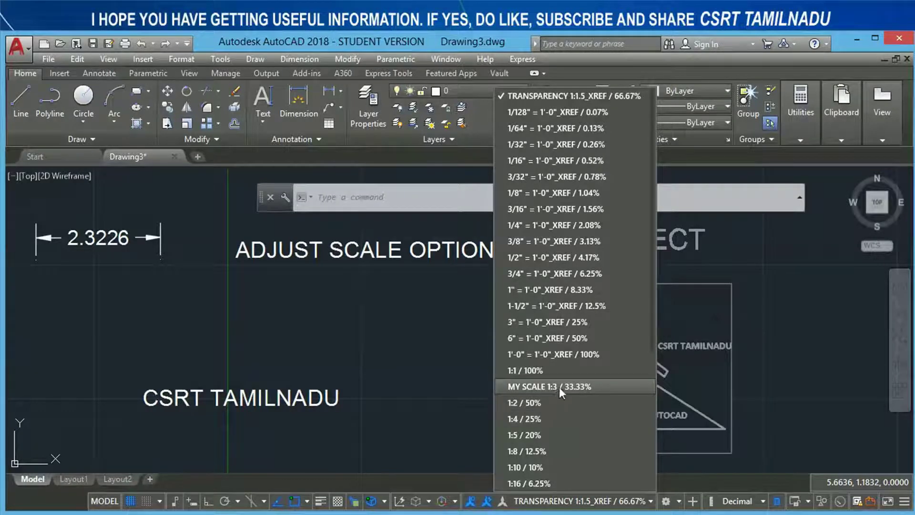
{"action": "scroll", "coordinate": [526, 382], "scroll_direction": "down", "scroll_amount": 4}
{"action": "left_click", "coordinate": [533, 447]}
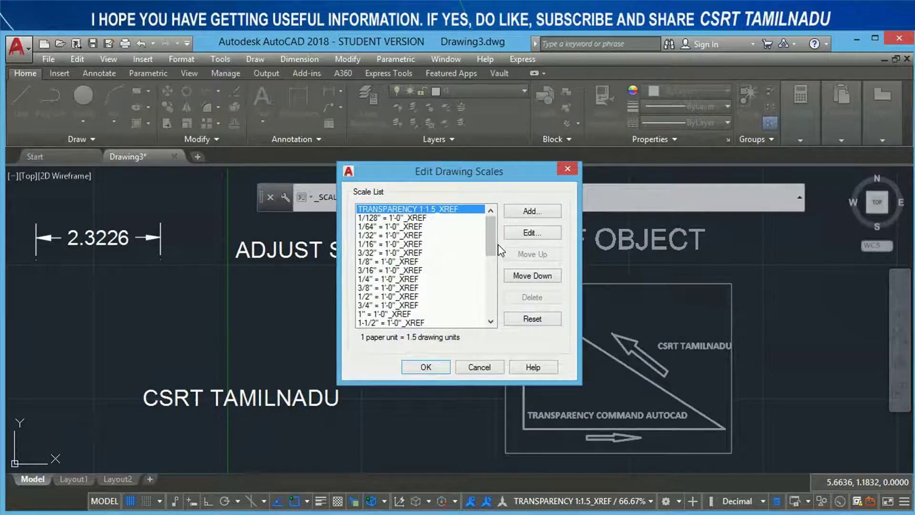
- Select MY SCALE 1:3 and reset the scale list to the default metric and imperial scales
{"action": "left_click_drag", "start_coordinate": [491, 247], "coordinate": [492, 288]}
{"action": "left_click", "coordinate": [389, 244]}
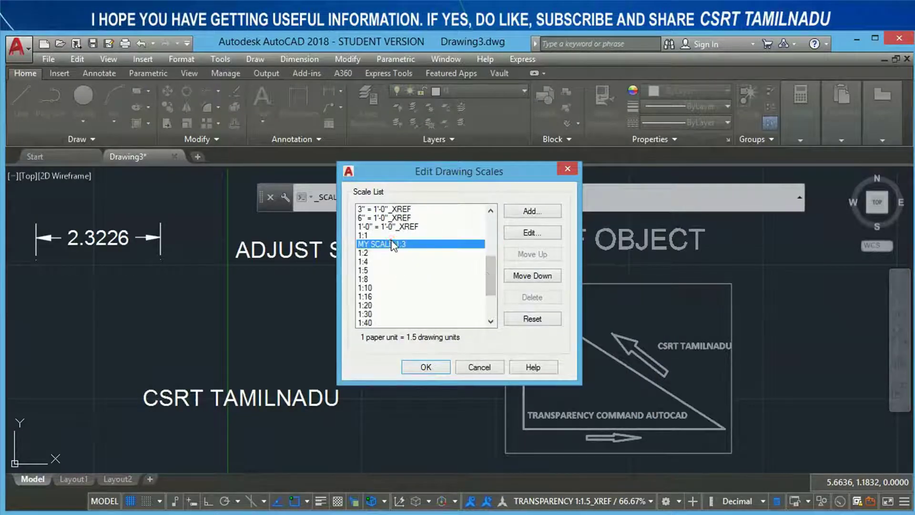
{"action": "left_click", "coordinate": [525, 324]}
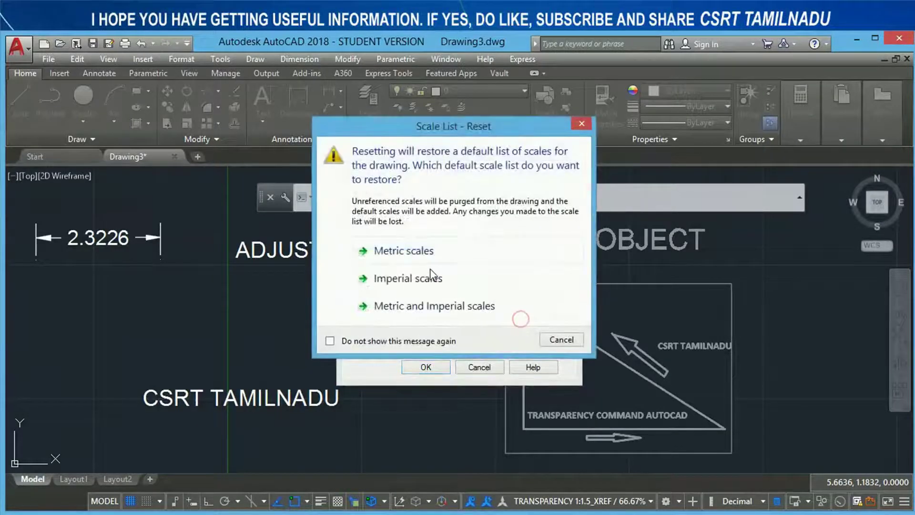
{"action": "left_click", "coordinate": [433, 310]}
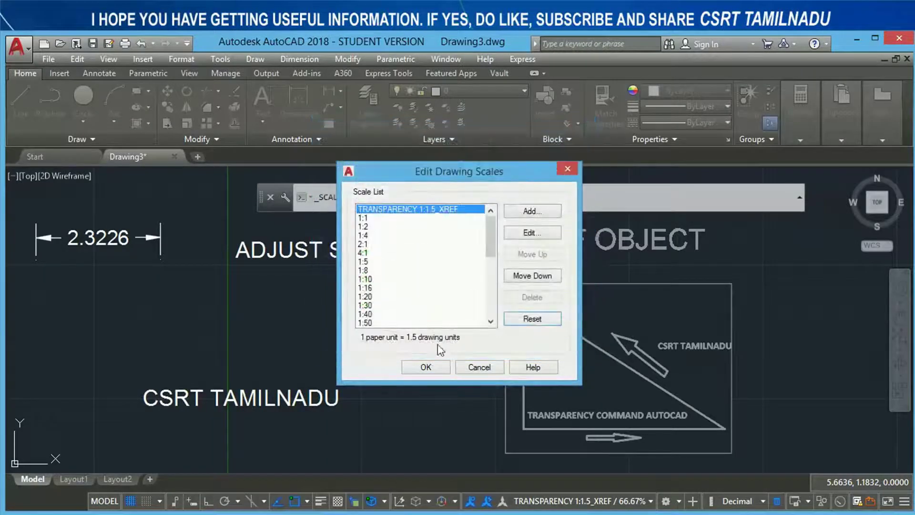
{"action": "left_click", "coordinate": [427, 371]}
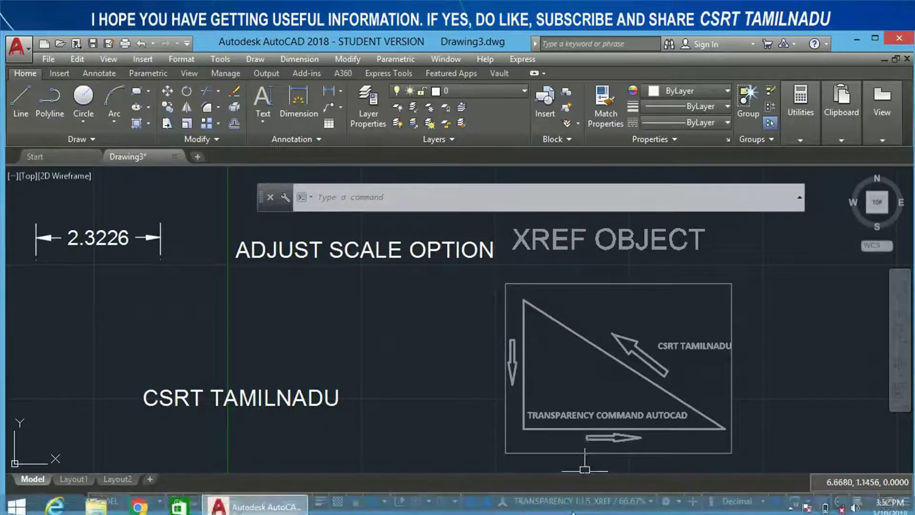
- Browse Drawing3's annotation scale list, then switch to the TRANSPARENCY COMMAND drawing
{"action": "left_click", "coordinate": [578, 501]}
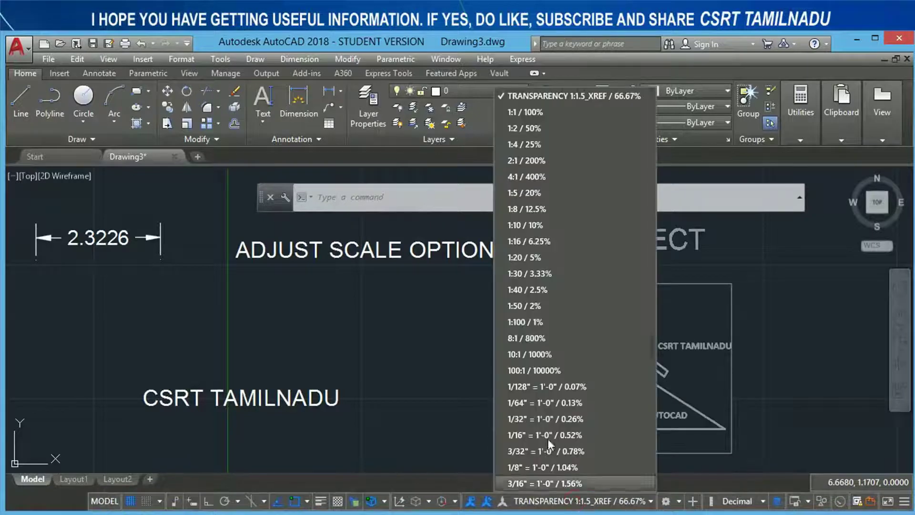
{"action": "scroll", "coordinate": [536, 388], "scroll_direction": "down", "scroll_amount": 2}
{"action": "scroll", "coordinate": [541, 402], "scroll_direction": "down", "scroll_amount": 2}
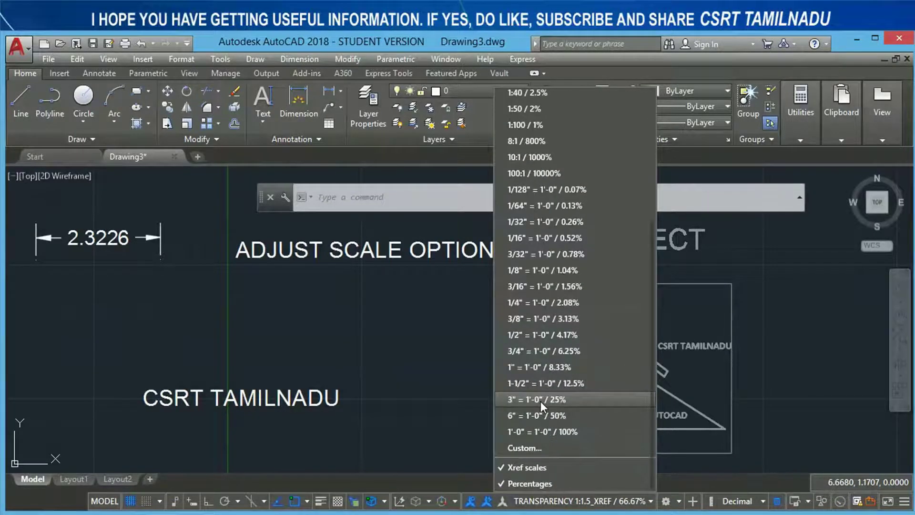
{"action": "scroll", "coordinate": [541, 402], "scroll_direction": "up", "scroll_amount": 1}
{"action": "scroll", "coordinate": [540, 402], "scroll_direction": "up", "scroll_amount": 3}
{"action": "left_click", "coordinate": [541, 401]}
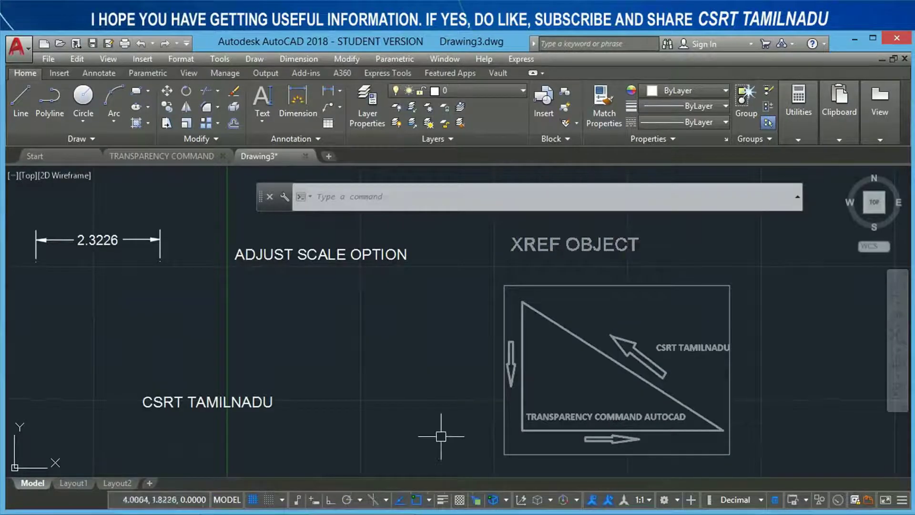
{"action": "left_click", "coordinate": [649, 502]}
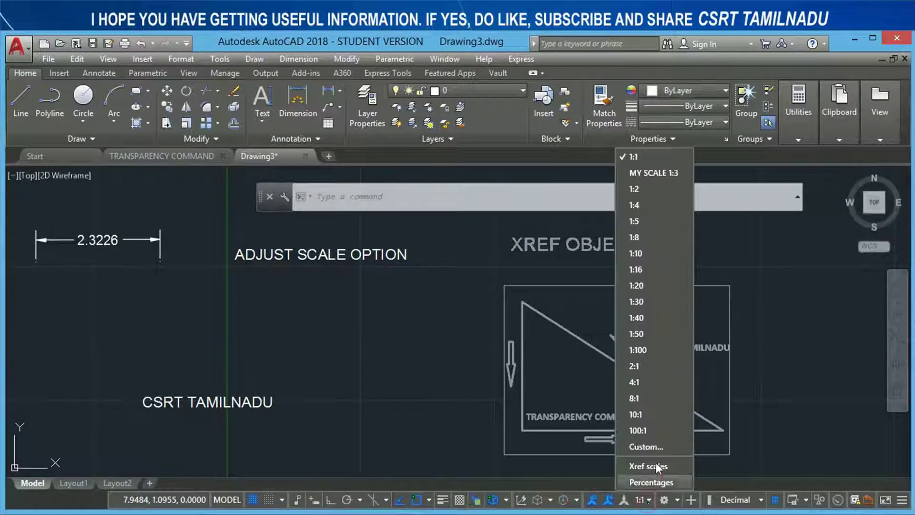
{"action": "left_click", "coordinate": [596, 447]}
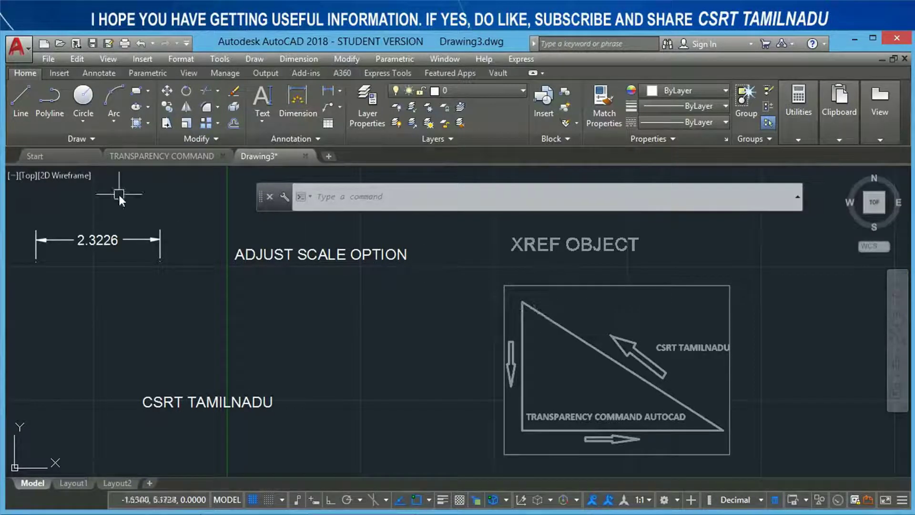
{"action": "left_click", "coordinate": [138, 156]}
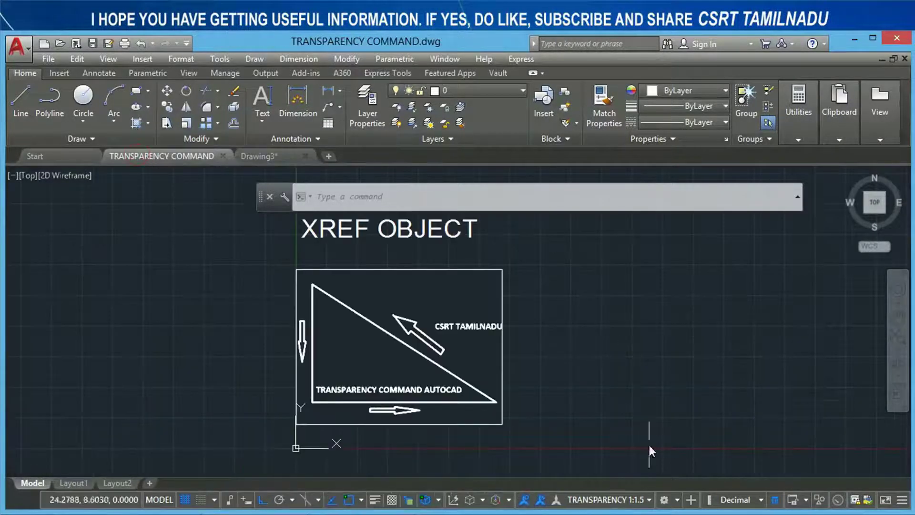
- Check the TRANSPARENCY 1:1.5 scale in this drawing's list, then return to Drawing3
{"action": "left_click", "coordinate": [649, 500]}
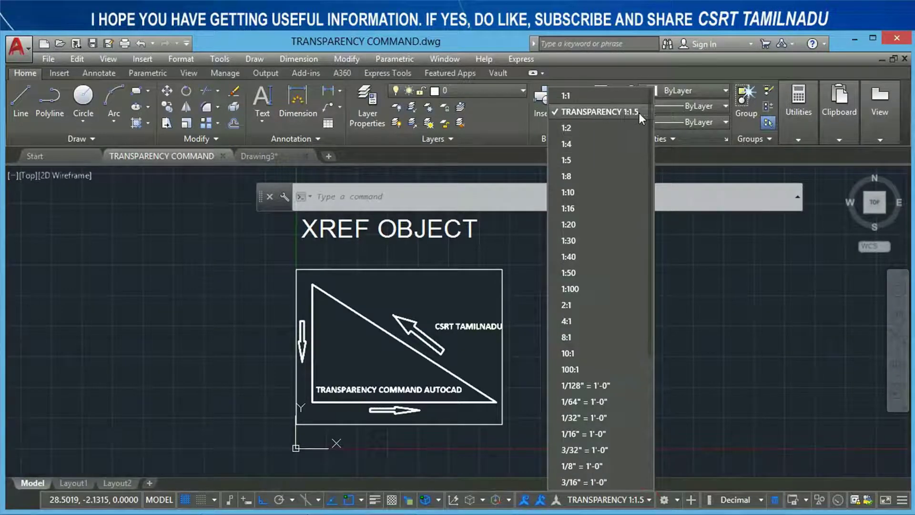
{"action": "left_click", "coordinate": [692, 253]}
{"action": "left_click", "coordinate": [667, 349]}
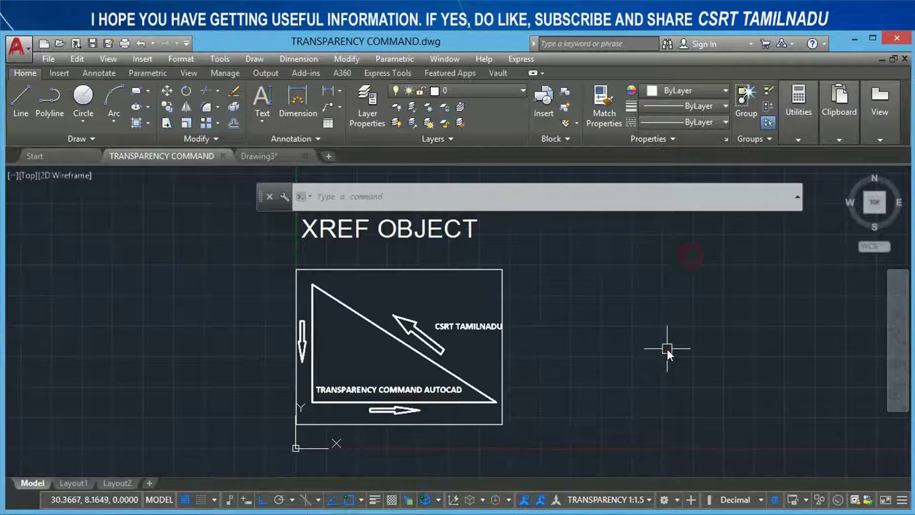
{"action": "left_click", "coordinate": [284, 157]}
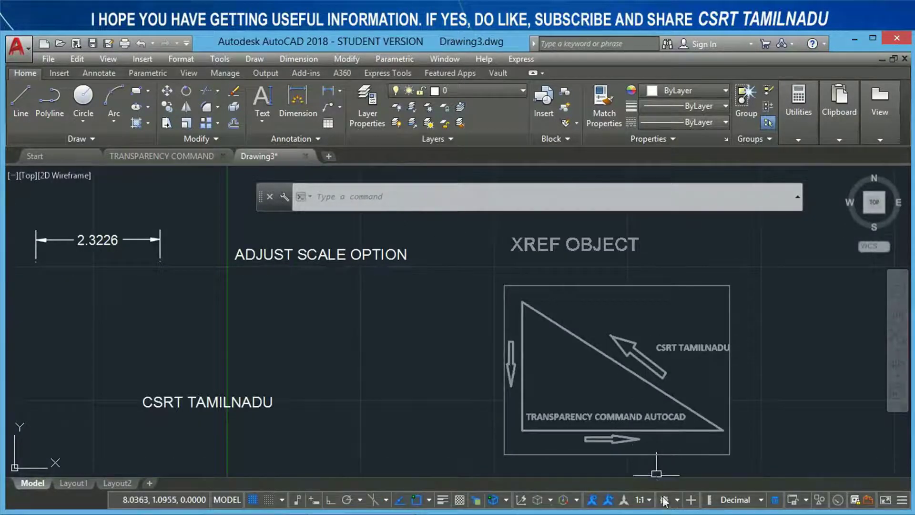
- Set Drawing3's annotation scale to TRANSPARENCY 1:1.5_XREF, enlarging the annotative text and dimension
{"action": "left_click", "coordinate": [645, 500]}
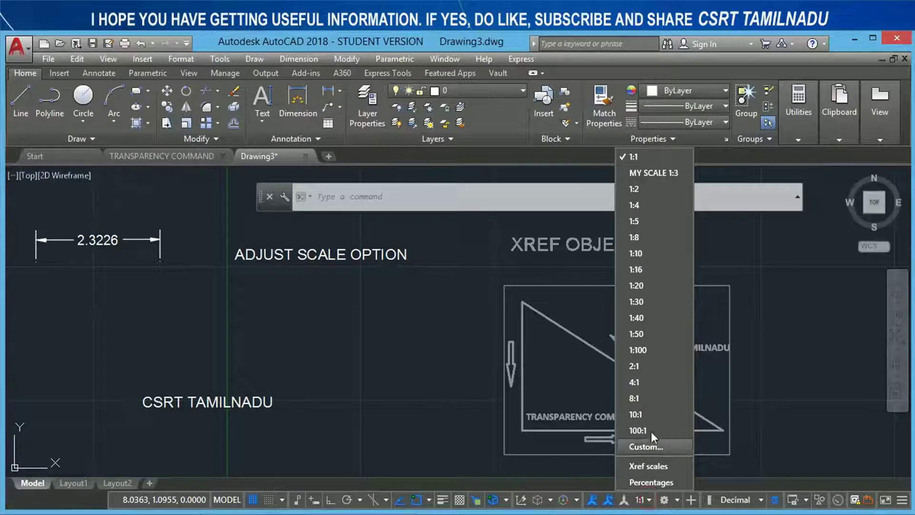
{"action": "left_click", "coordinate": [648, 469]}
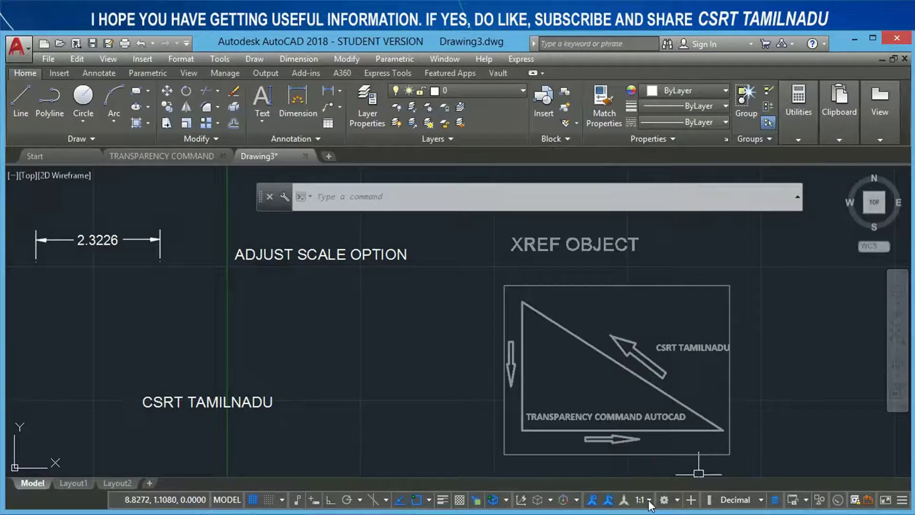
{"action": "left_click", "coordinate": [649, 499]}
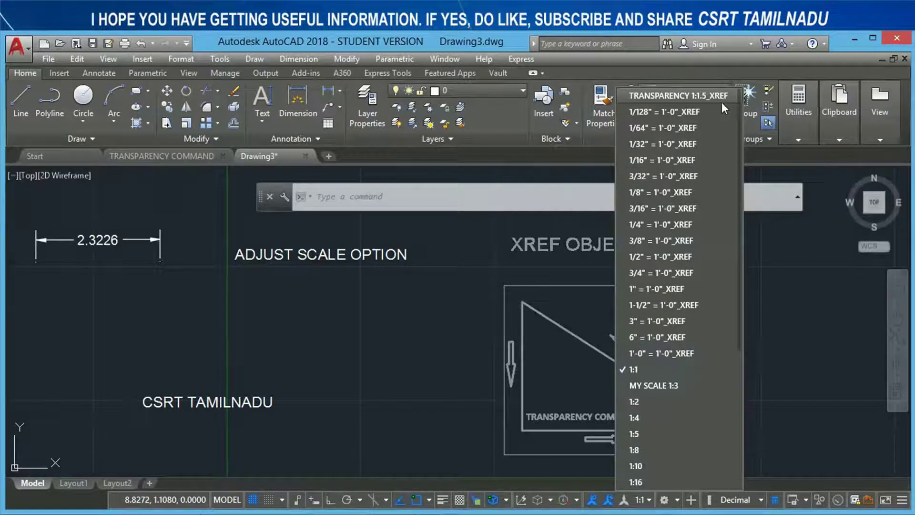
{"action": "left_click", "coordinate": [708, 95]}
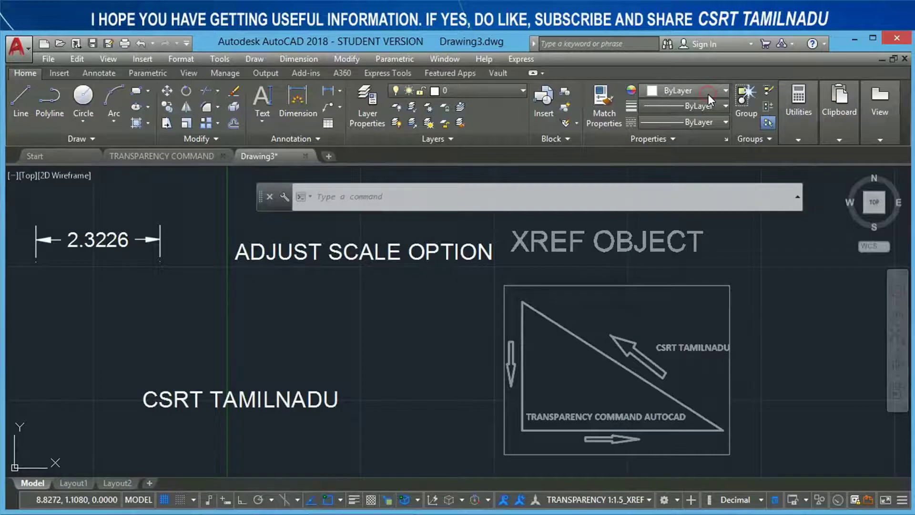
{"action": "left_click", "coordinate": [433, 370]}
{"action": "left_click", "coordinate": [478, 432]}
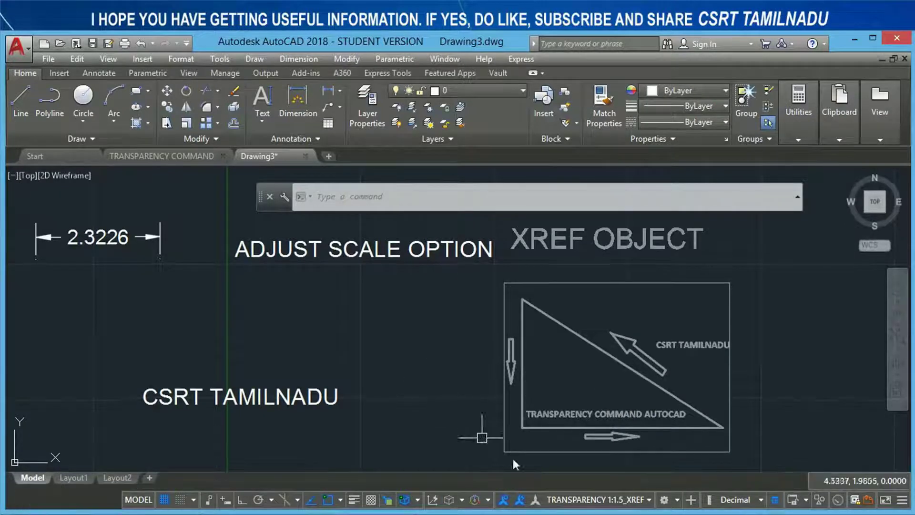
- Turn on Percentages in the annotation scale list so 66.67% appears beside the scale
{"action": "left_click", "coordinate": [650, 501]}
{"action": "scroll", "coordinate": [612, 437], "scroll_direction": "down", "scroll_amount": 5}
{"action": "left_click", "coordinate": [576, 482]}
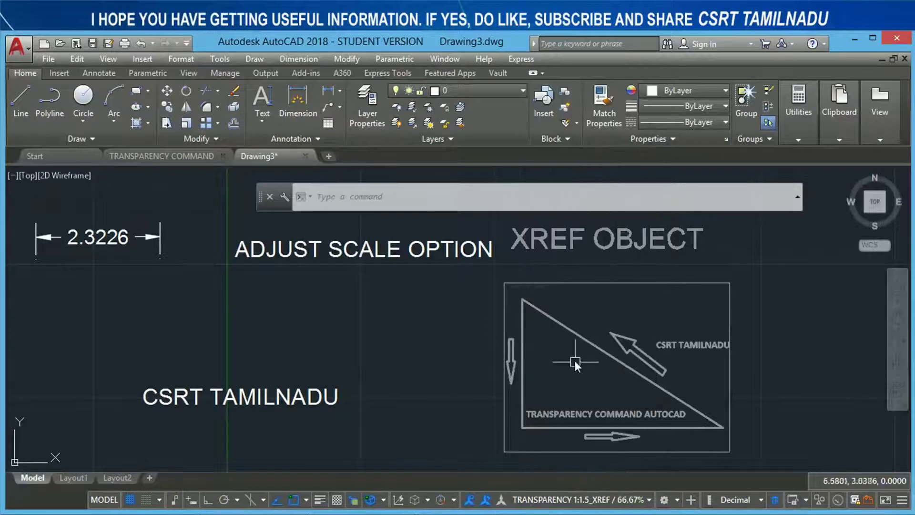
{"action": "left_click", "coordinate": [650, 500]}
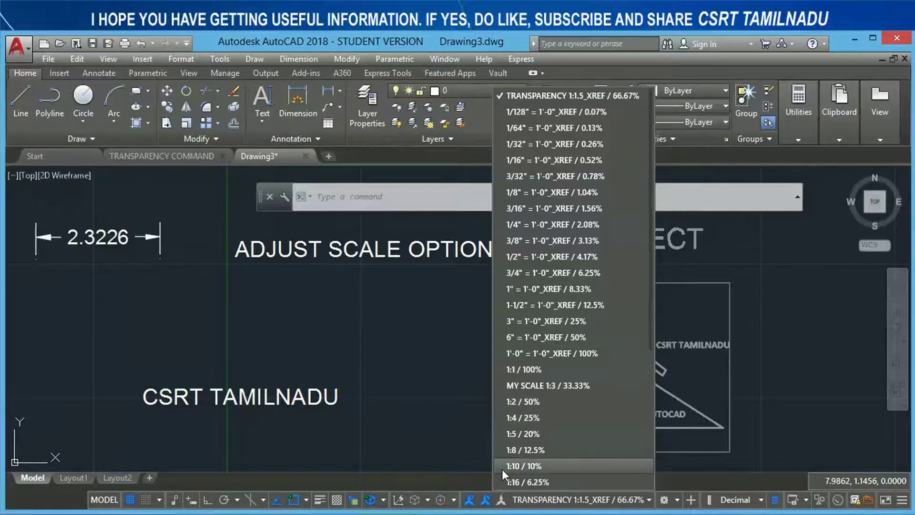
- Browse the annotation scale list to the Xref scales and dismiss it, keeping TRANSPARENCY 1:1.5_XREF
{"action": "scroll", "coordinate": [520, 471], "scroll_direction": "down", "scroll_amount": 2}
{"action": "scroll", "coordinate": [522, 471], "scroll_direction": "down", "scroll_amount": 2}
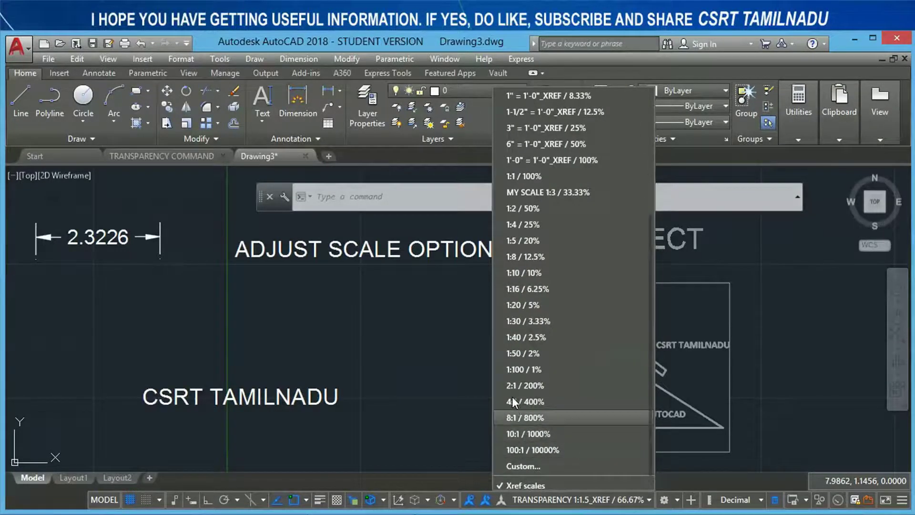
{"action": "left_click", "coordinate": [412, 358]}
{"action": "left_click", "coordinate": [420, 381]}
{"action": "left_click", "coordinate": [438, 421]}
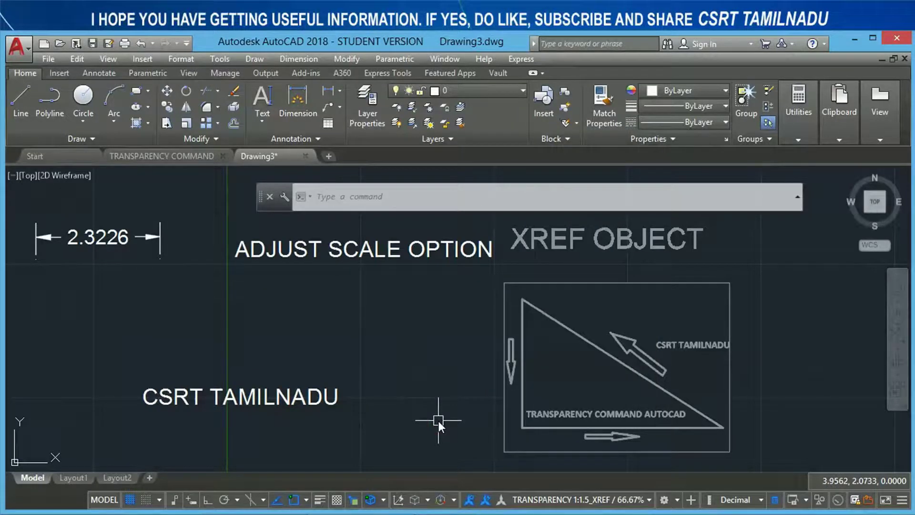